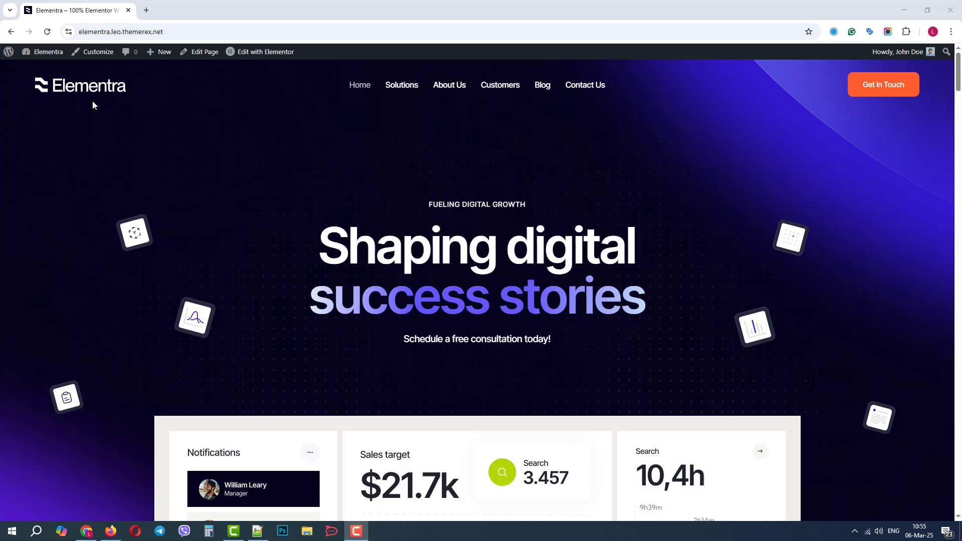
Scroll the dark home page to the footer and back, open About Us in a new tab, then return.
{"action": "left_click_drag", "start_coordinate": [959, 74], "coordinate": [960, 513]}
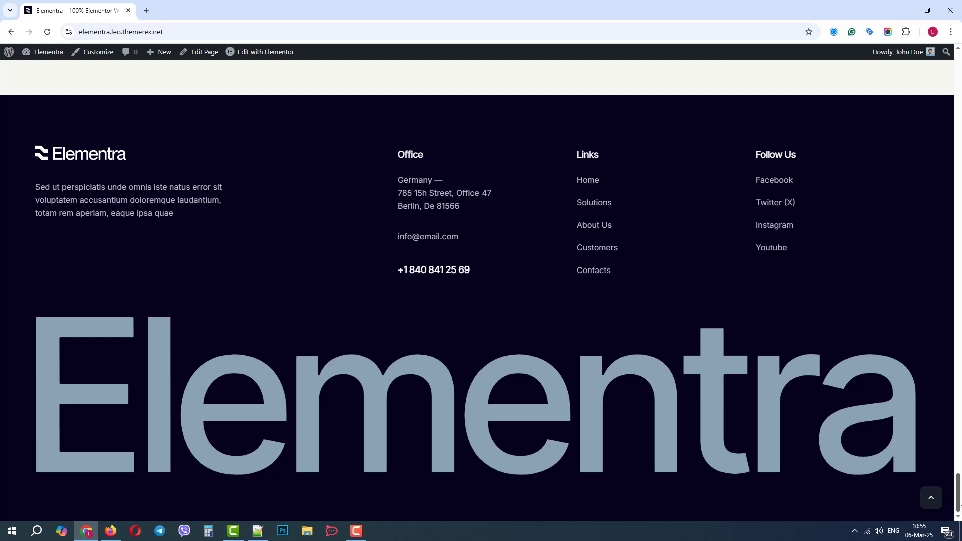
{"action": "left_click_drag", "start_coordinate": [959, 501], "coordinate": [959, 73]}
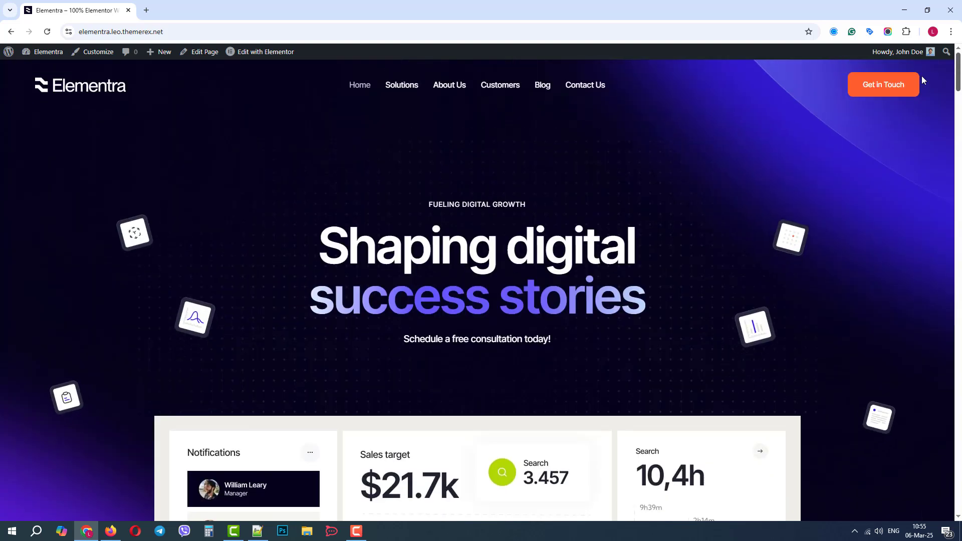
{"action": "middle_click", "coordinate": [444, 95]}
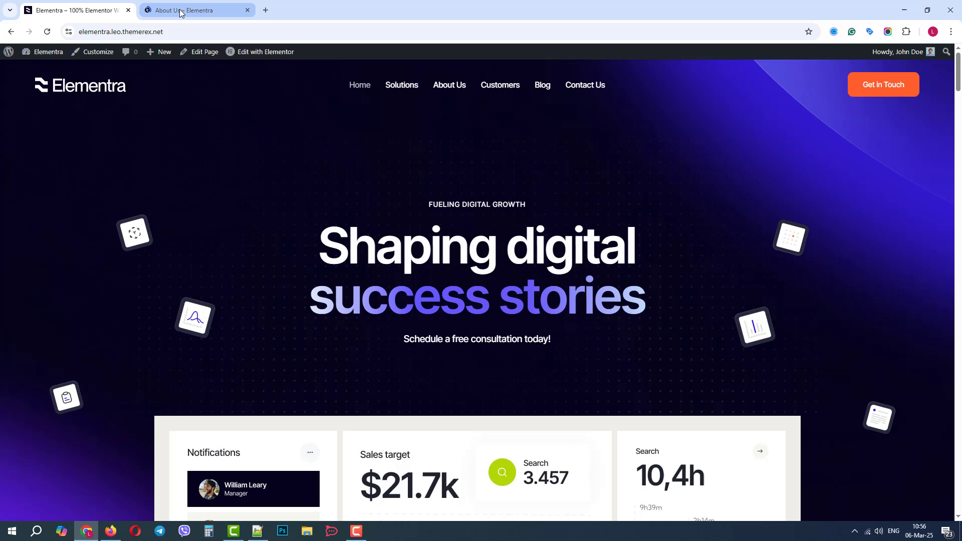
{"action": "left_click", "coordinate": [181, 12]}
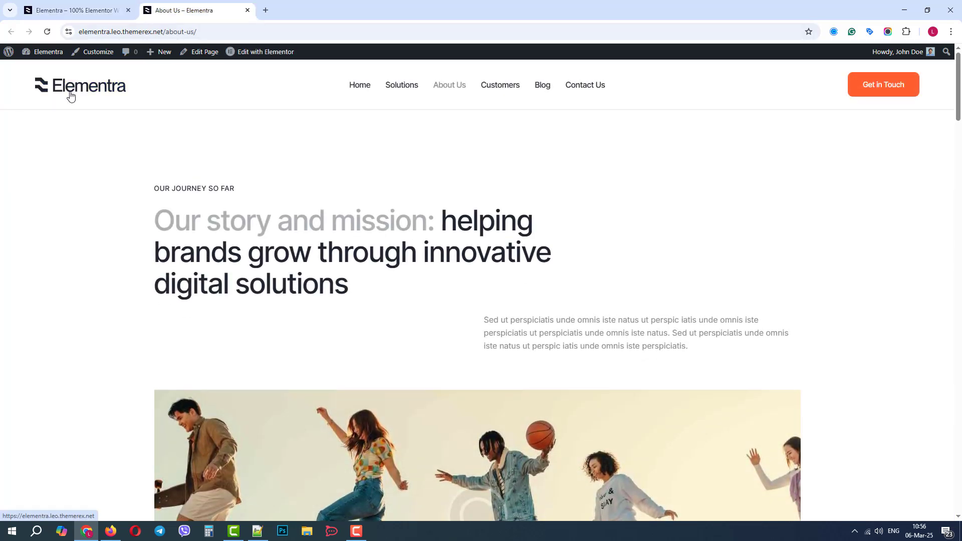
{"action": "left_click", "coordinate": [81, 10]}
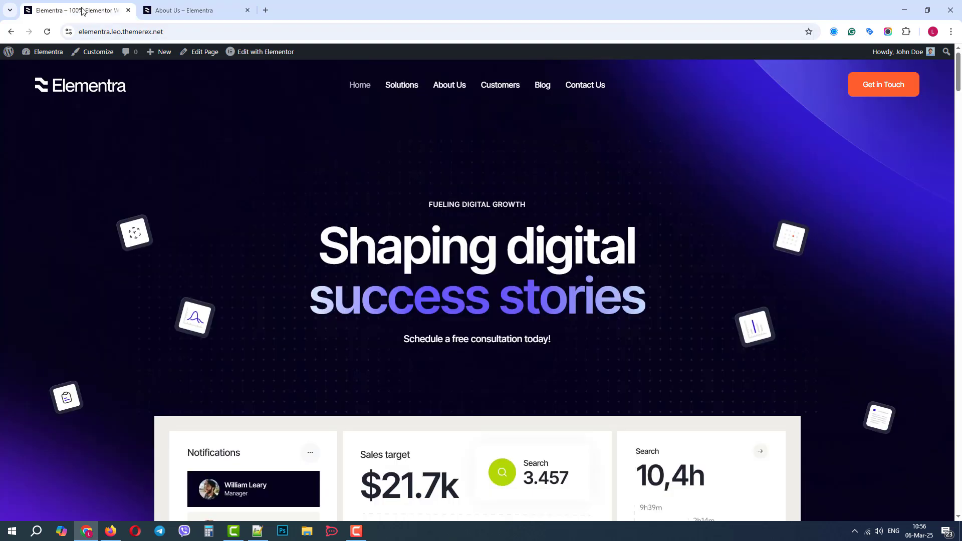
Open Header - Main Dark in Elementor and check which logo its logo widget uses.
{"action": "mouse_move", "coordinate": [260, 54]}
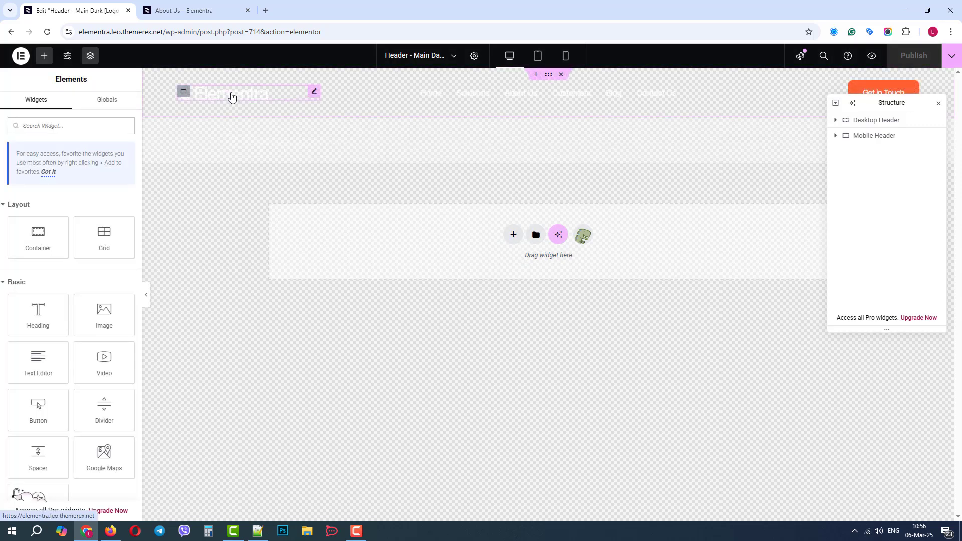
{"action": "left_click", "coordinate": [232, 97]}
{"action": "left_click", "coordinate": [123, 239]}
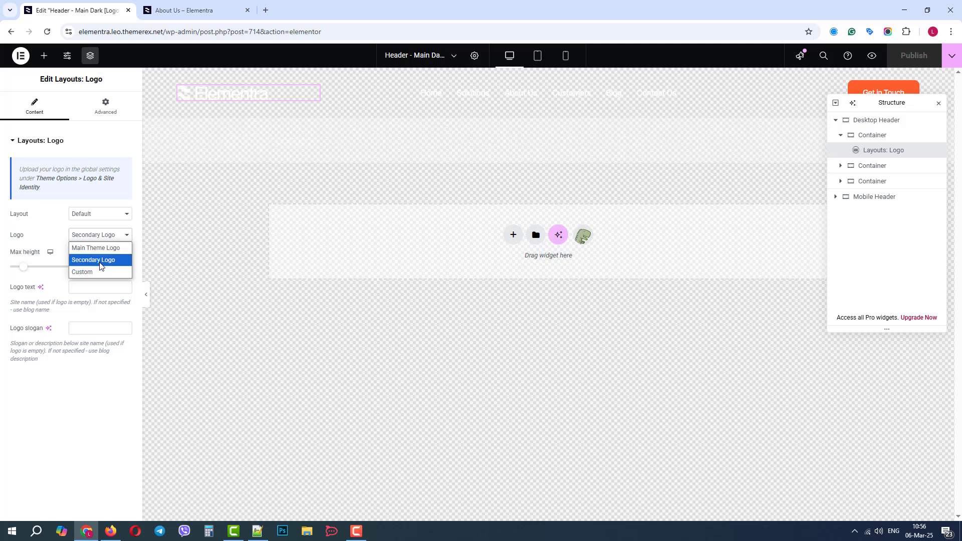
{"action": "left_click", "coordinate": [115, 238]}
From About Us, open Header - Main Light in Elementor and keep its logo on Main Theme Logo.
{"action": "left_click", "coordinate": [163, 6]}
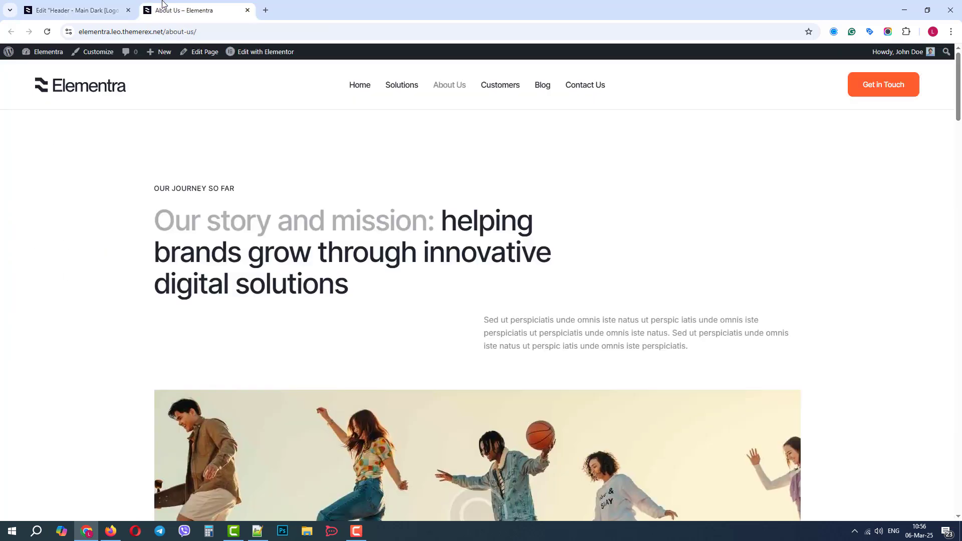
{"action": "mouse_move", "coordinate": [250, 51]}
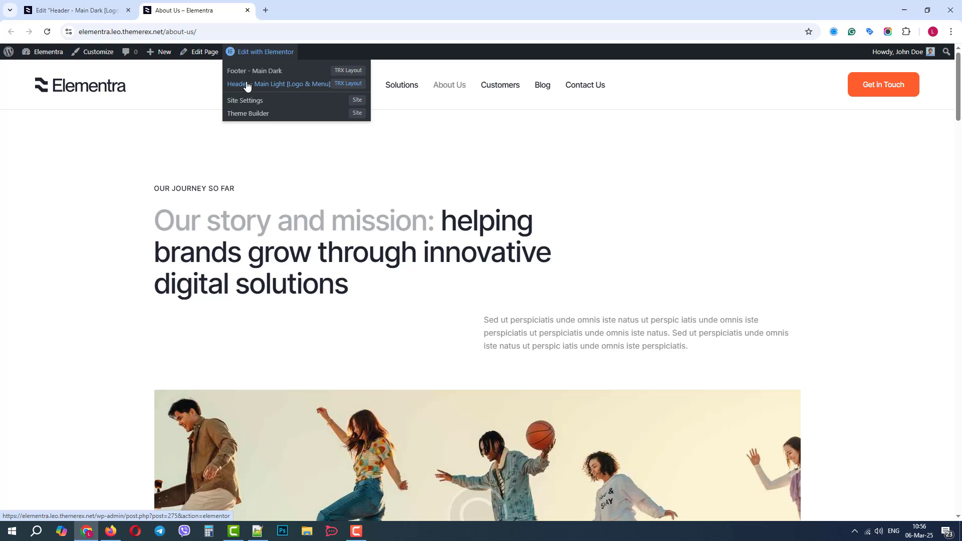
{"action": "left_click", "coordinate": [245, 81]}
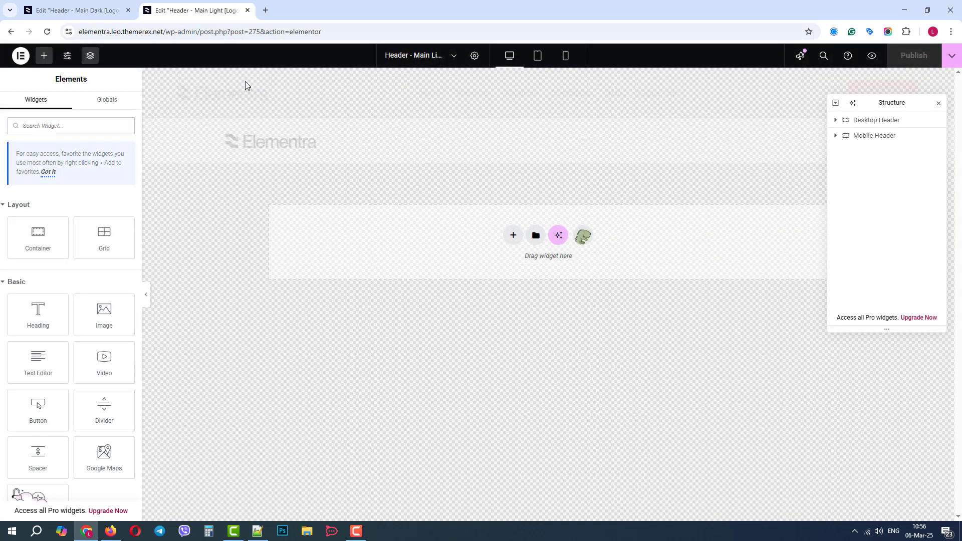
{"action": "left_click", "coordinate": [233, 98]}
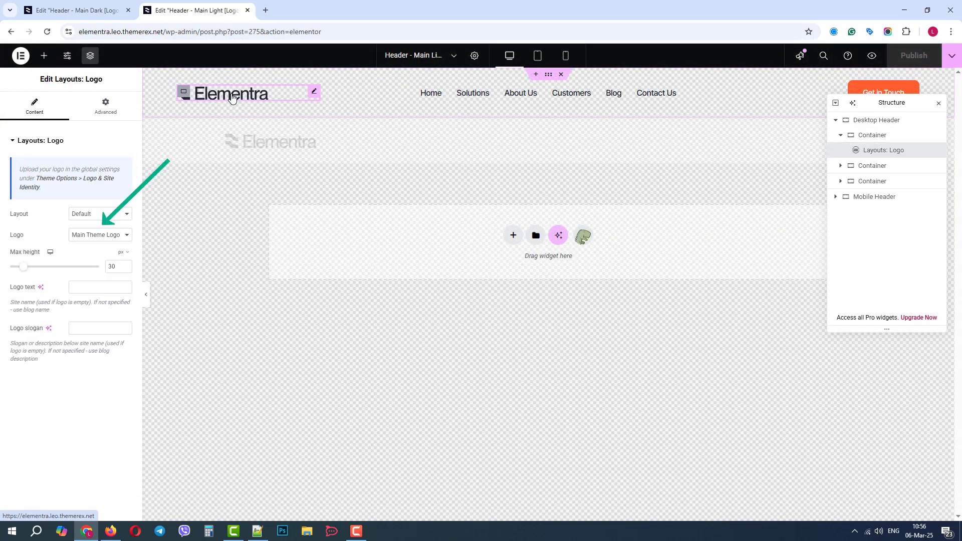
{"action": "left_click", "coordinate": [97, 237]}
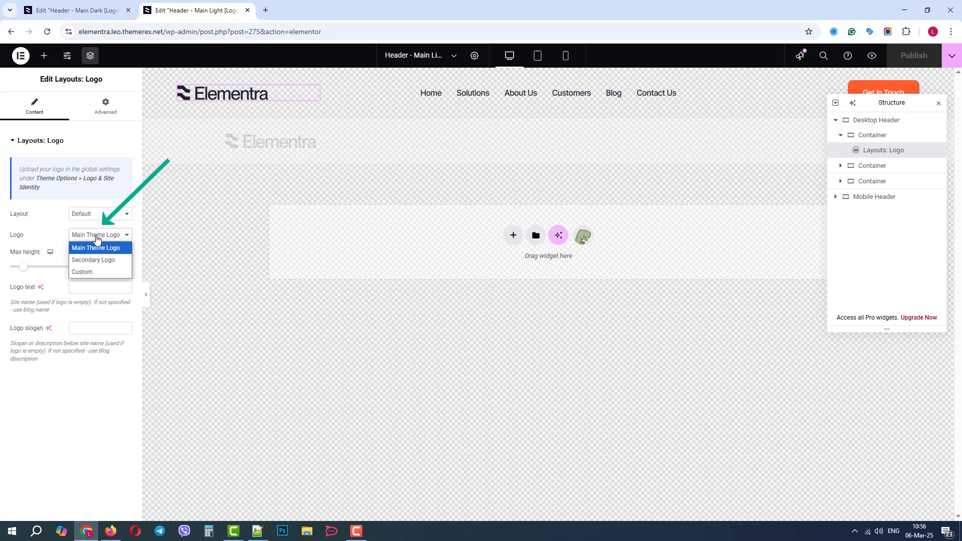
{"action": "left_click", "coordinate": [97, 239]}
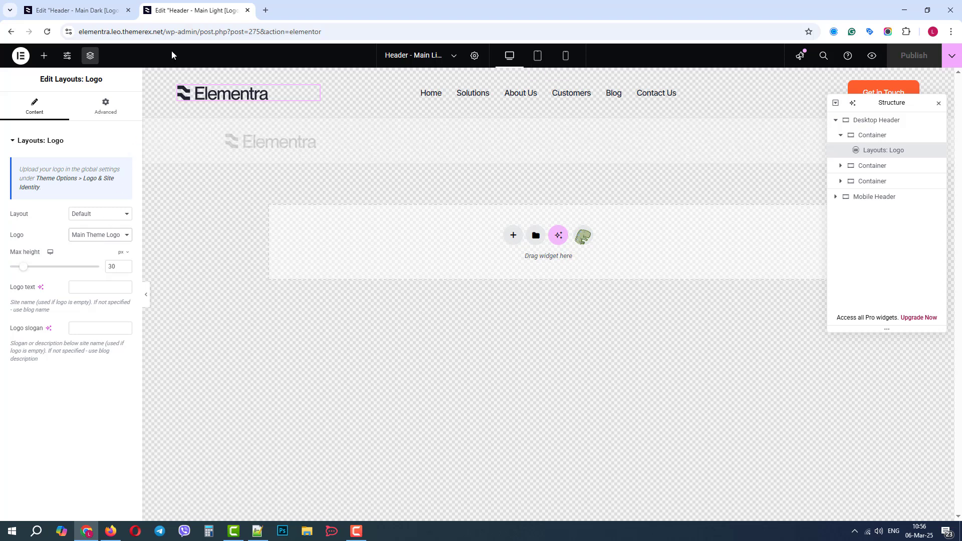
Load the front page, then go through the dashboard to Theme Panel > Theme Options.
{"action": "left_click_drag", "start_coordinate": [168, 31], "coordinate": [323, 32]}
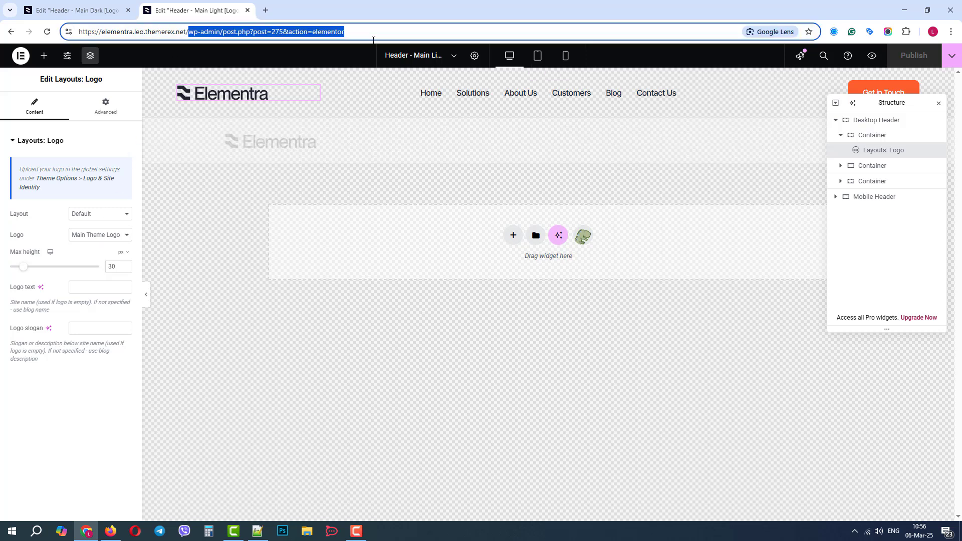
{"action": "key", "text": "BackSpace"}
{"action": "key", "text": "Return"}
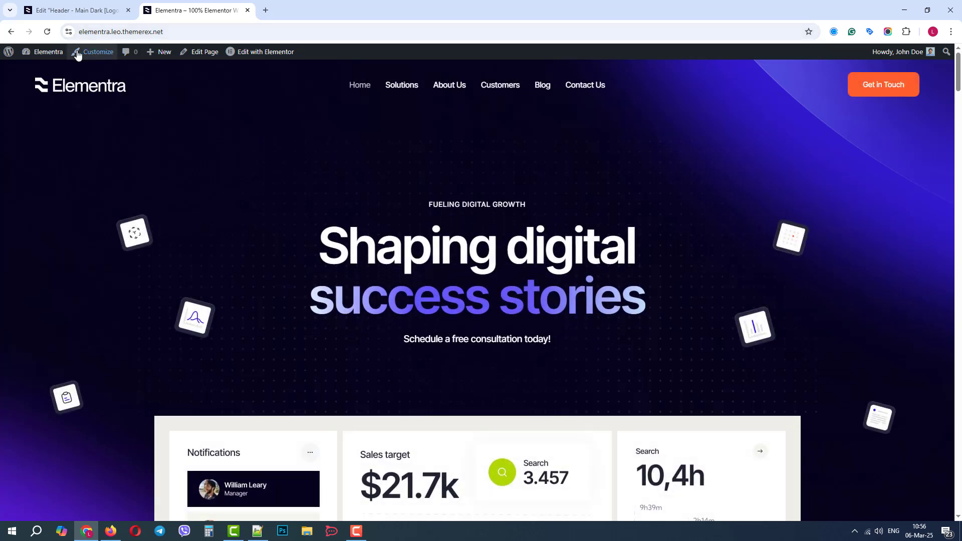
{"action": "left_click", "coordinate": [48, 73]}
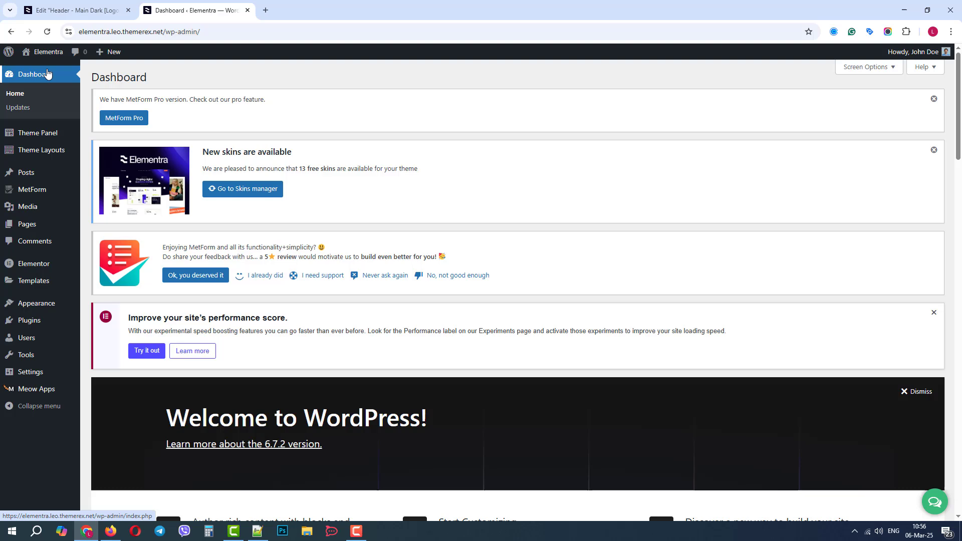
{"action": "mouse_move", "coordinate": [46, 139]}
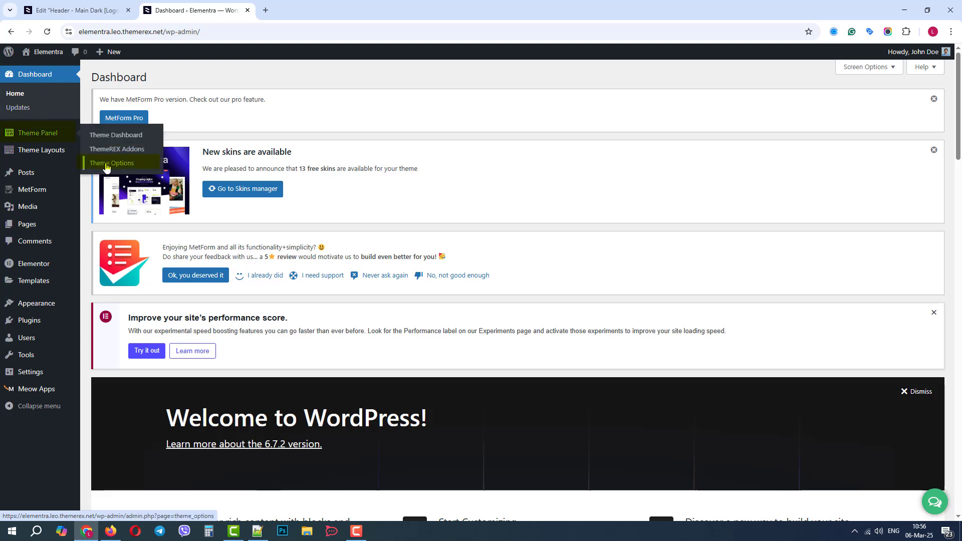
{"action": "left_click", "coordinate": [107, 164]}
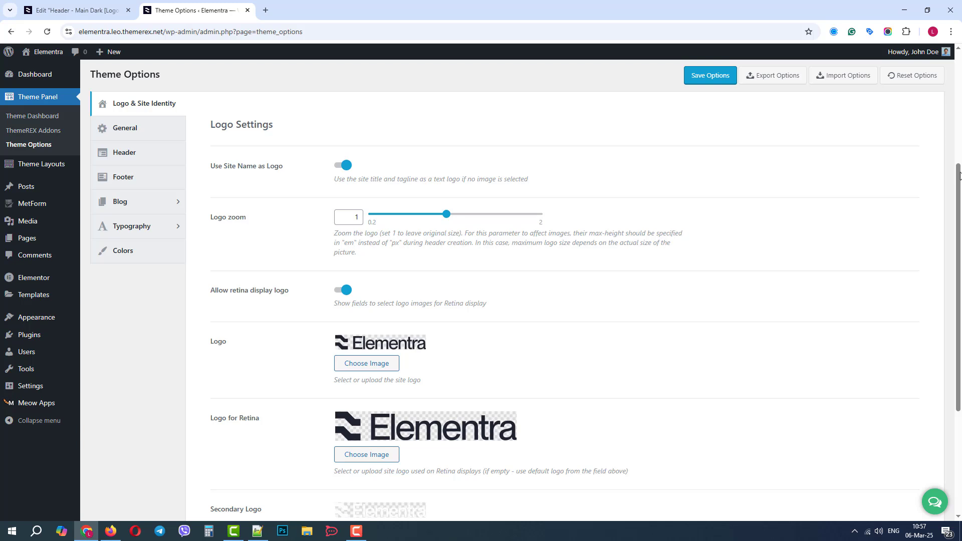
Scroll to the logo fields and preview the main logo's Upload files dialog without choosing anything.
{"action": "left_click_drag", "start_coordinate": [959, 176], "coordinate": [960, 181]}
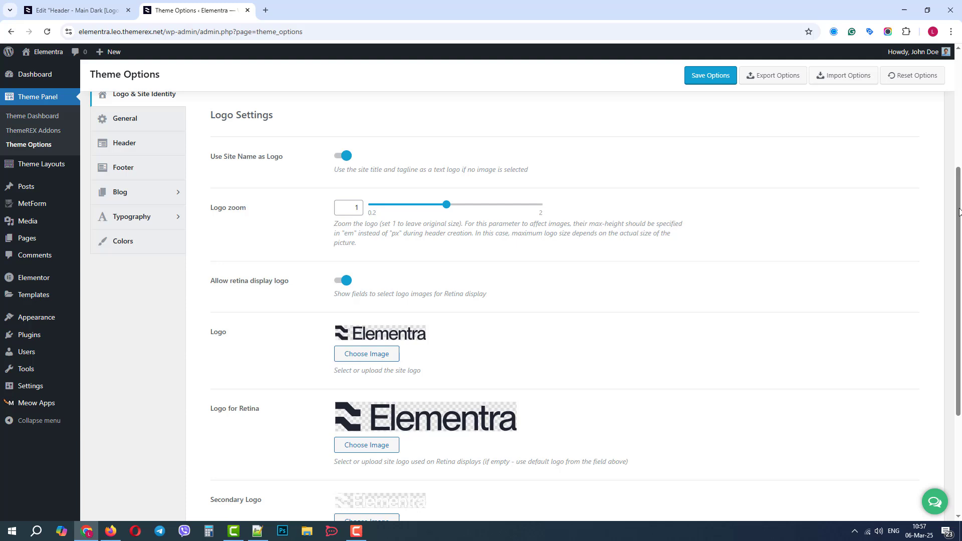
{"action": "left_click_drag", "start_coordinate": [960, 211], "coordinate": [957, 287]}
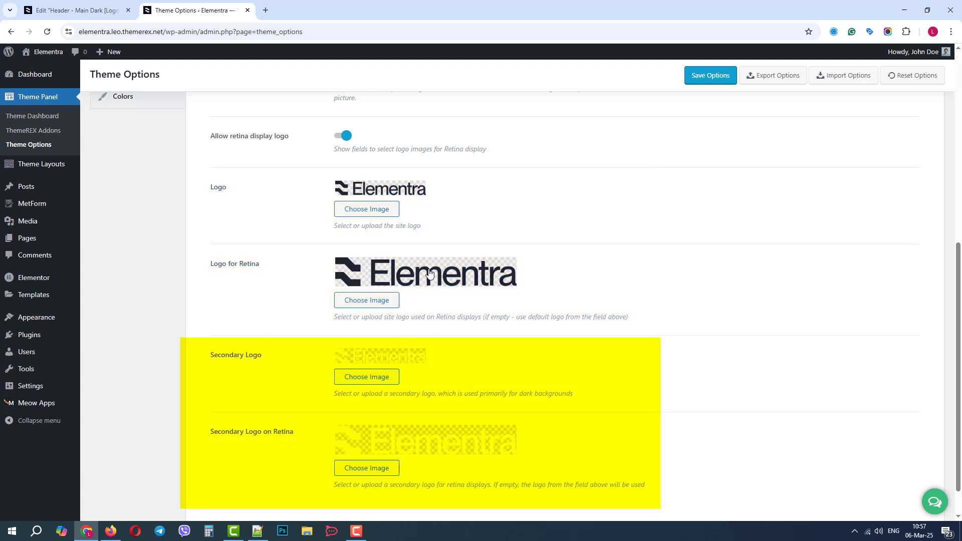
{"action": "left_click", "coordinate": [371, 208]}
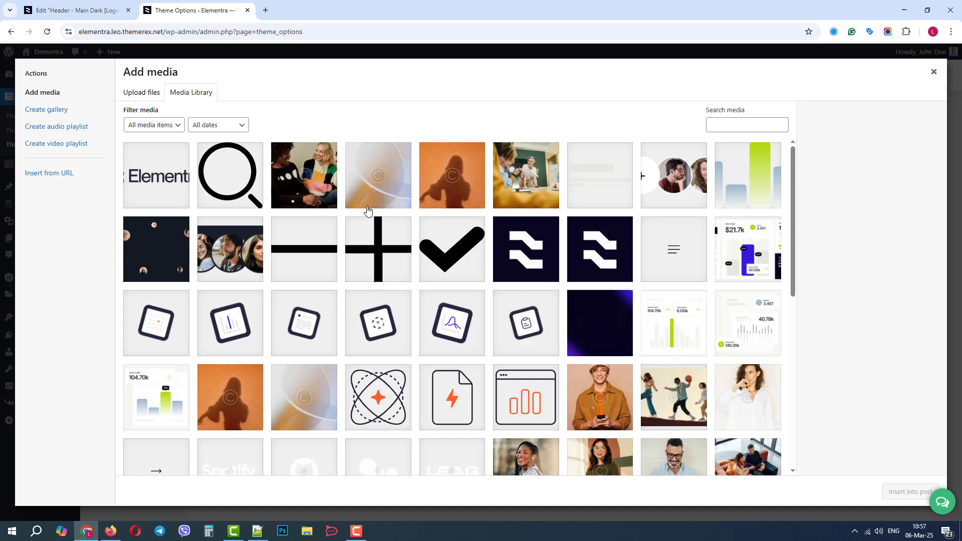
{"action": "left_click", "coordinate": [156, 98]}
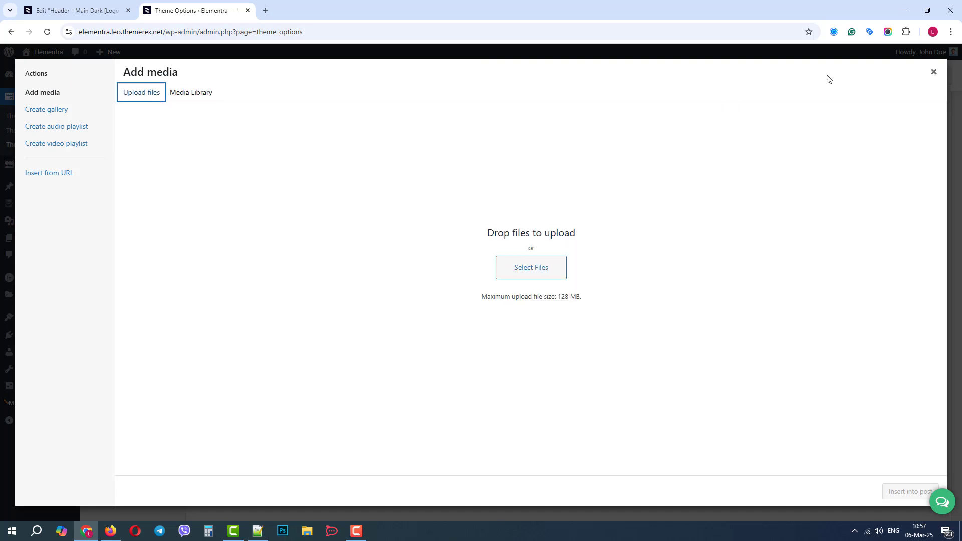
{"action": "left_click", "coordinate": [934, 72]}
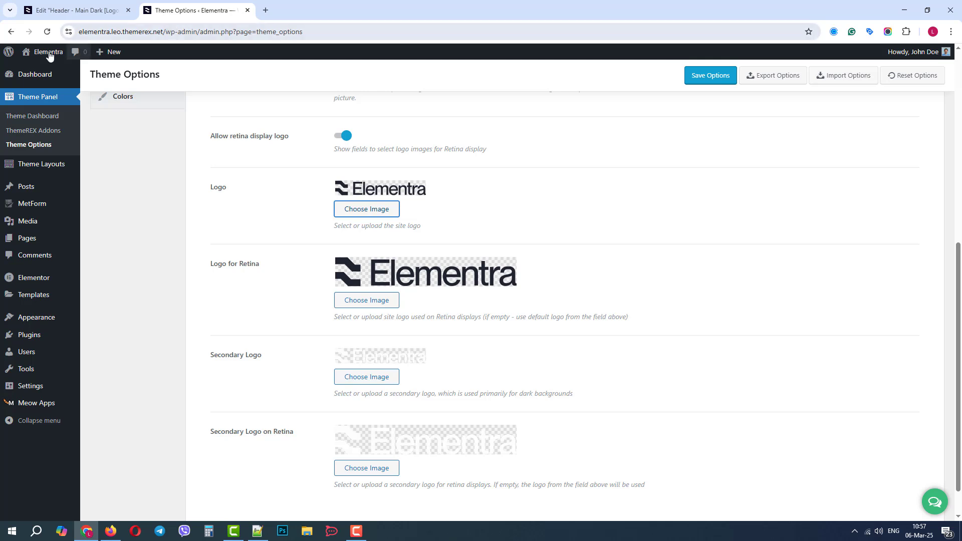
Open the Customizer's logo and site identity settings, reviewing the site title and tagline.
{"action": "mouse_move", "coordinate": [48, 52]}
{"action": "left_click", "coordinate": [36, 73]}
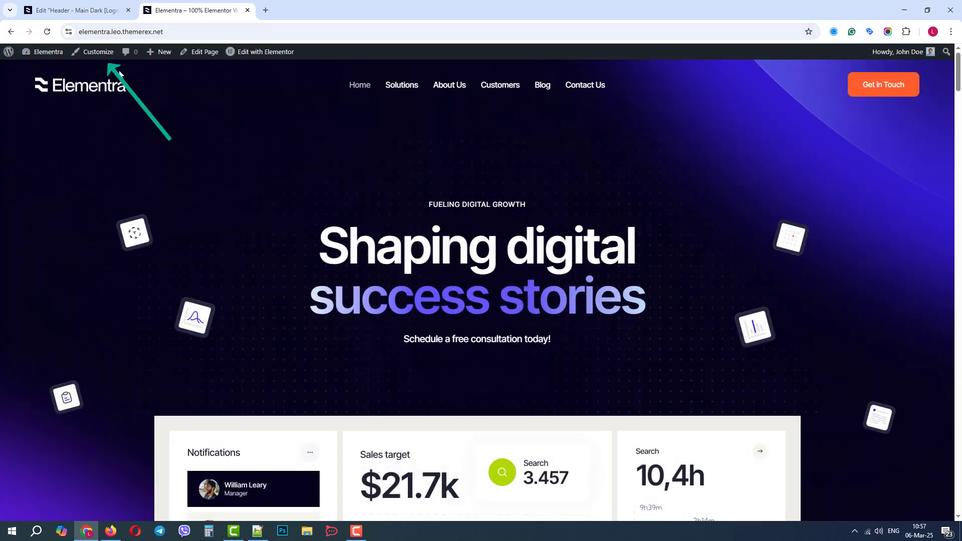
{"action": "left_click", "coordinate": [98, 52]}
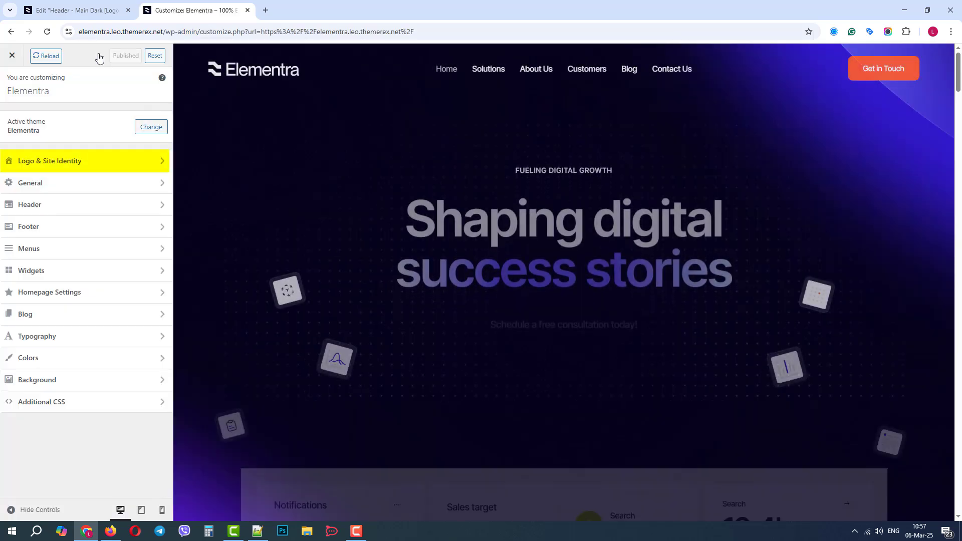
{"action": "left_click", "coordinate": [63, 163]}
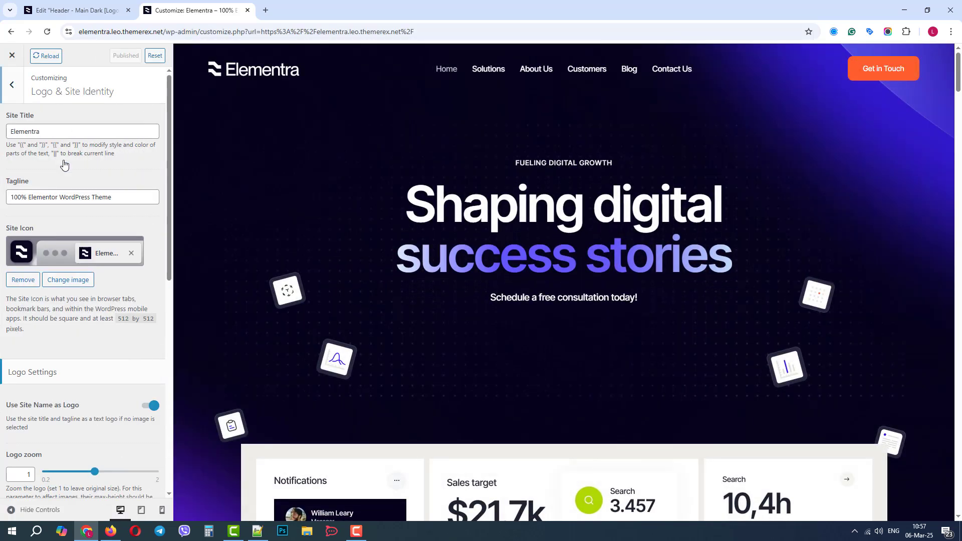
{"action": "left_click", "coordinate": [61, 132]}
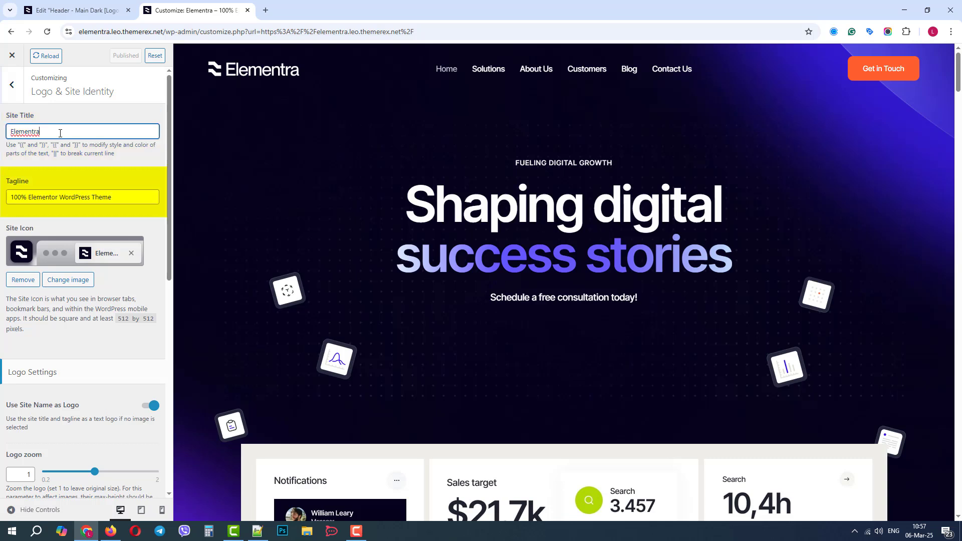
{"action": "left_click", "coordinate": [125, 203]}
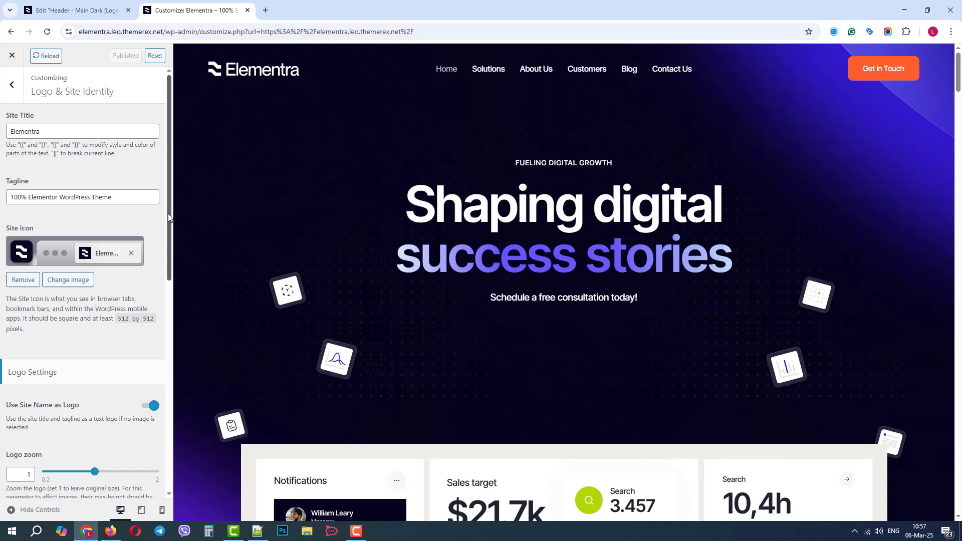
{"action": "scroll", "coordinate": [76, 226], "scroll_direction": "down", "scroll_amount": 1}
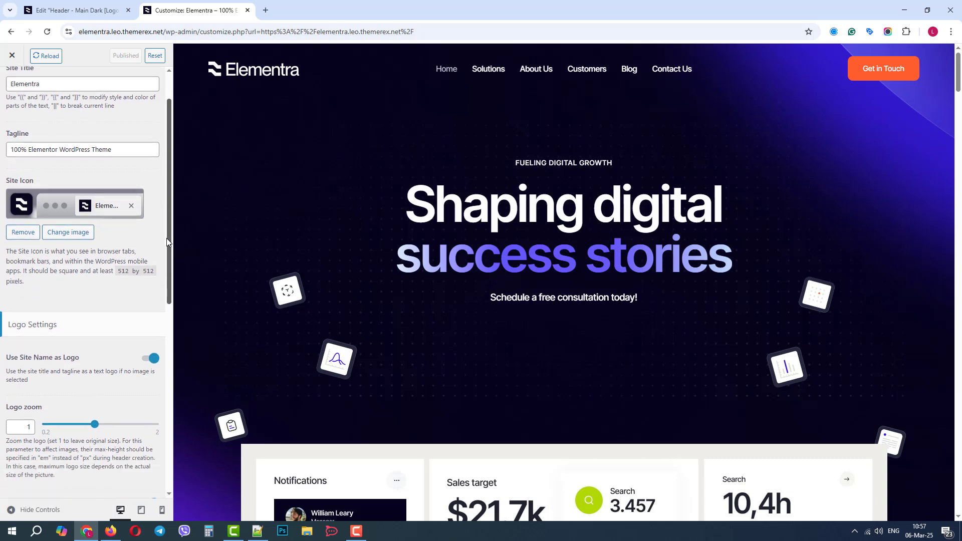
Replace the site icon with the uploaded logo-dark image, cropped to fit.
{"action": "left_click", "coordinate": [22, 227]}
{"action": "left_click", "coordinate": [76, 198]}
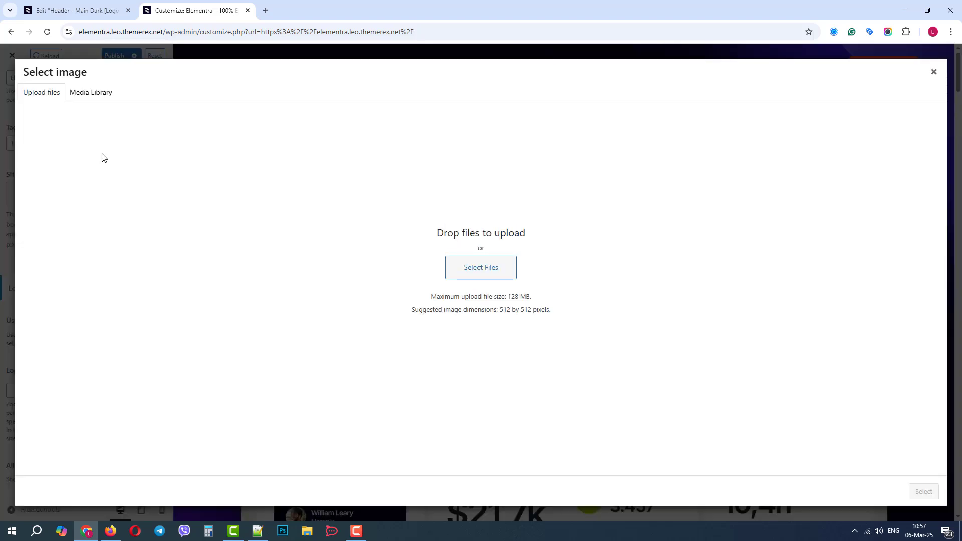
{"action": "left_click", "coordinate": [489, 275]}
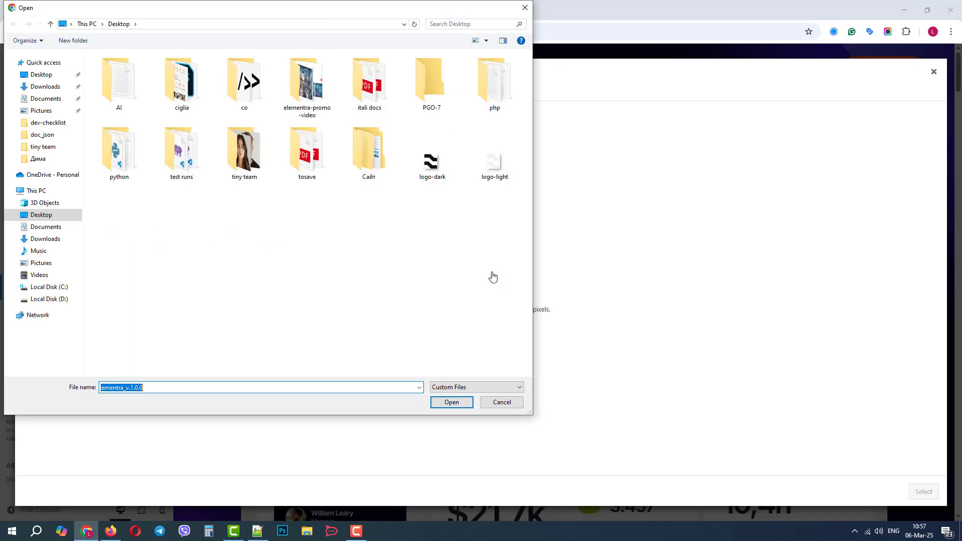
{"action": "left_click", "coordinate": [430, 170]}
{"action": "double_click", "coordinate": [430, 169]}
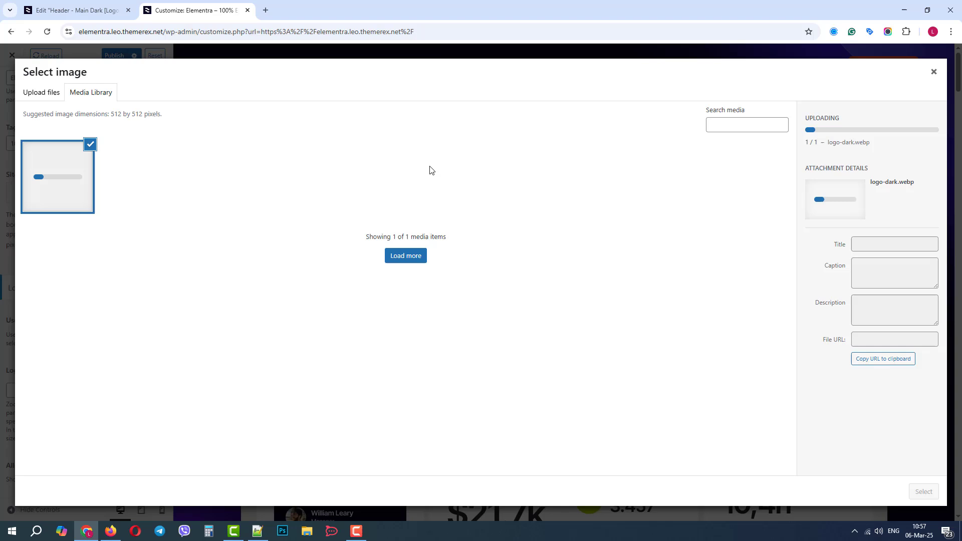
{"action": "left_click", "coordinate": [921, 492]}
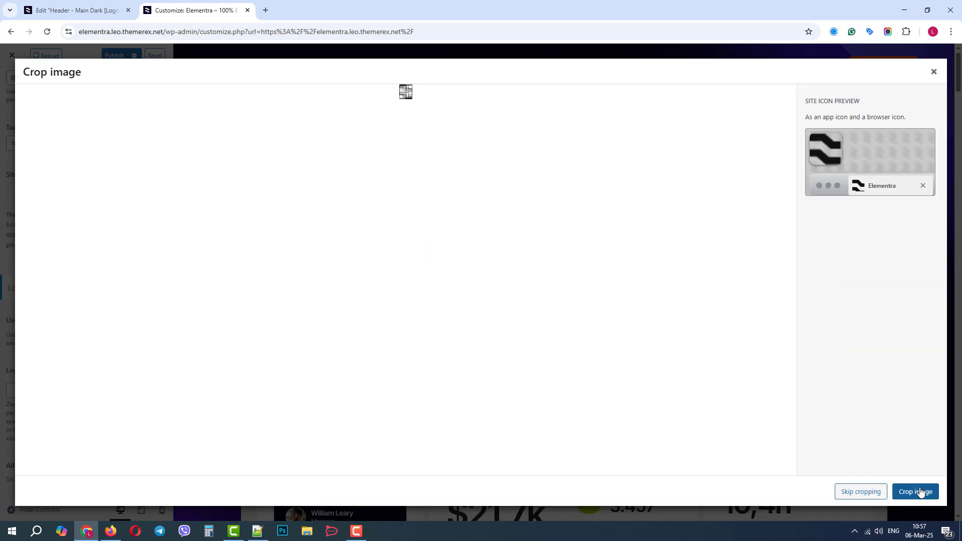
{"action": "left_click", "coordinate": [921, 492]}
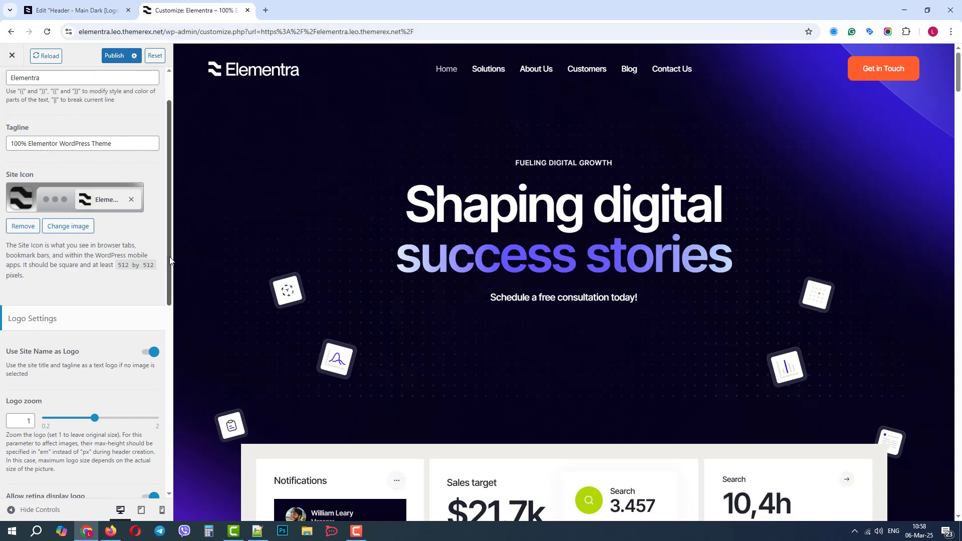
Upload logo-light and choose it as the Secondary Logo image.
{"action": "left_click_drag", "start_coordinate": [170, 260], "coordinate": [170, 445]}
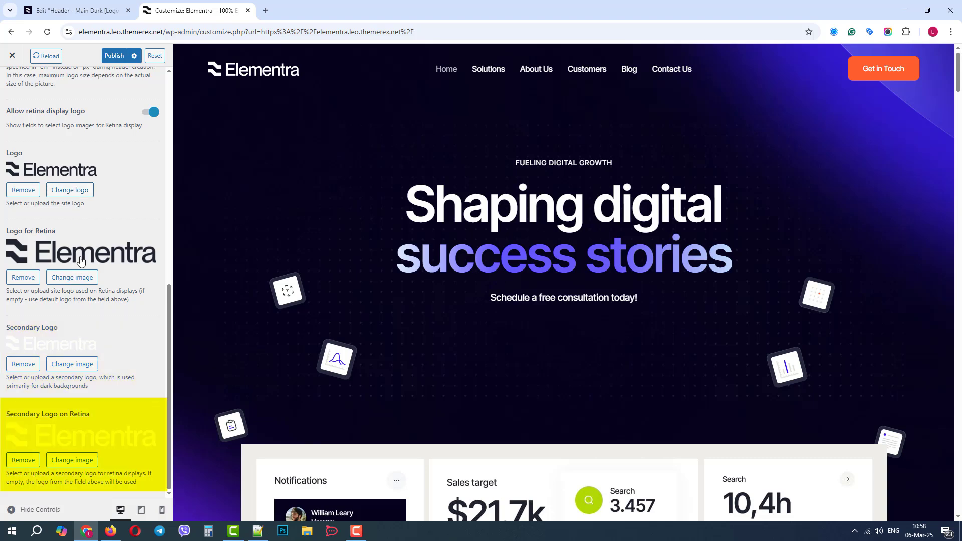
{"action": "left_click", "coordinate": [83, 365]}
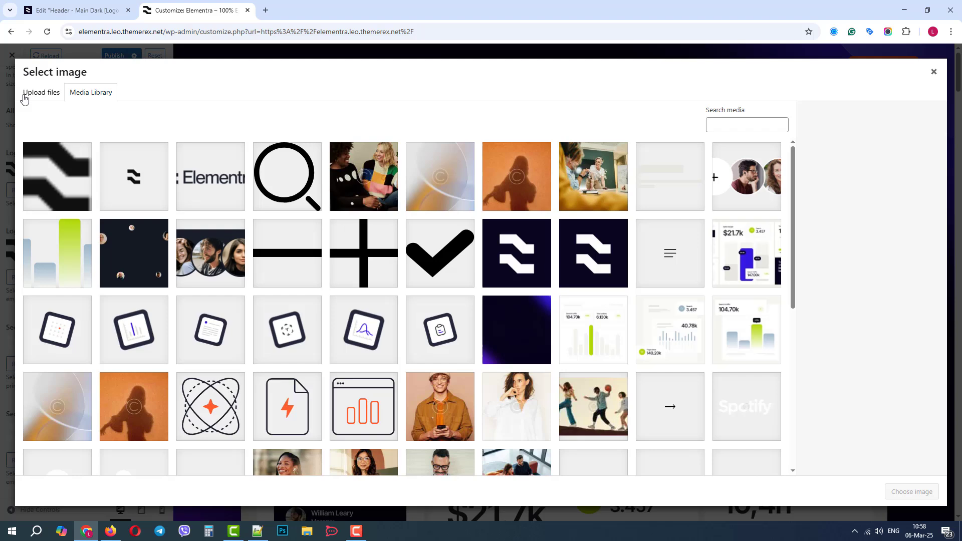
{"action": "left_click", "coordinate": [43, 94]}
{"action": "left_click", "coordinate": [482, 266]}
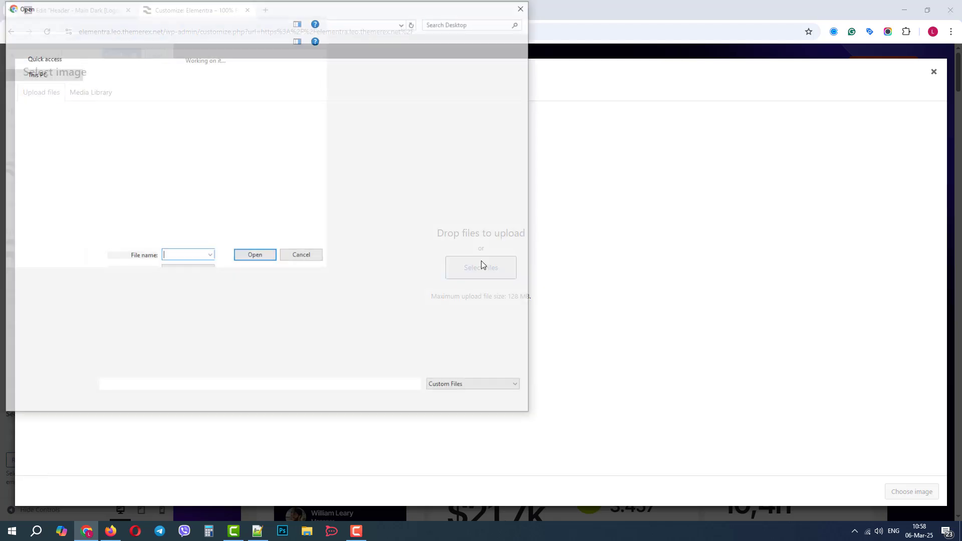
{"action": "double_click", "coordinate": [494, 162]}
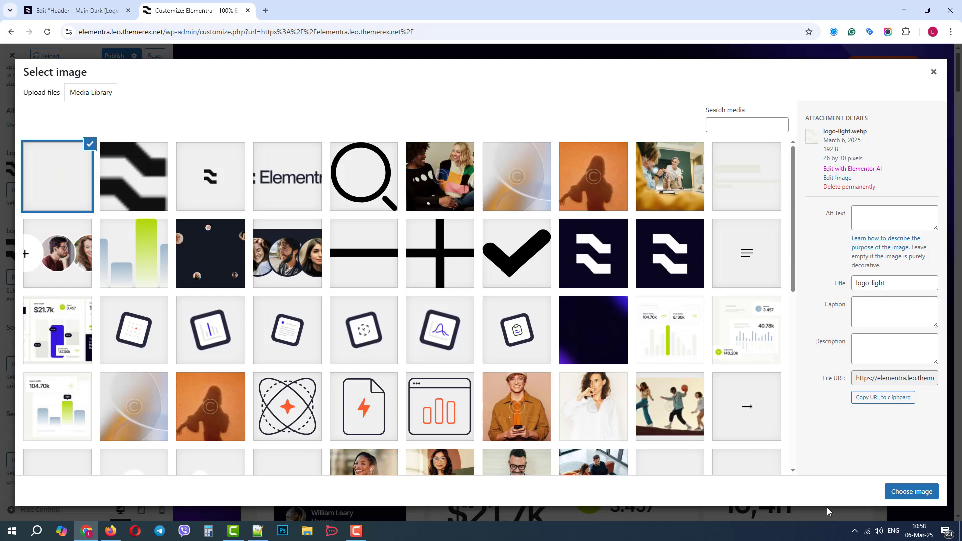
{"action": "left_click", "coordinate": [904, 493]}
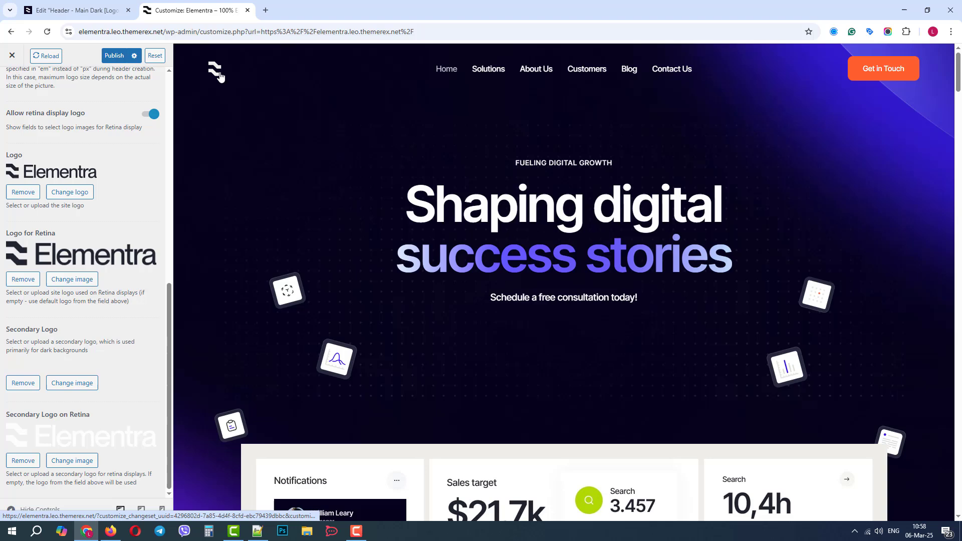
Upload logo-dark as the main Logo, widening the crop box to cover the whole image.
{"action": "left_click", "coordinate": [70, 192]}
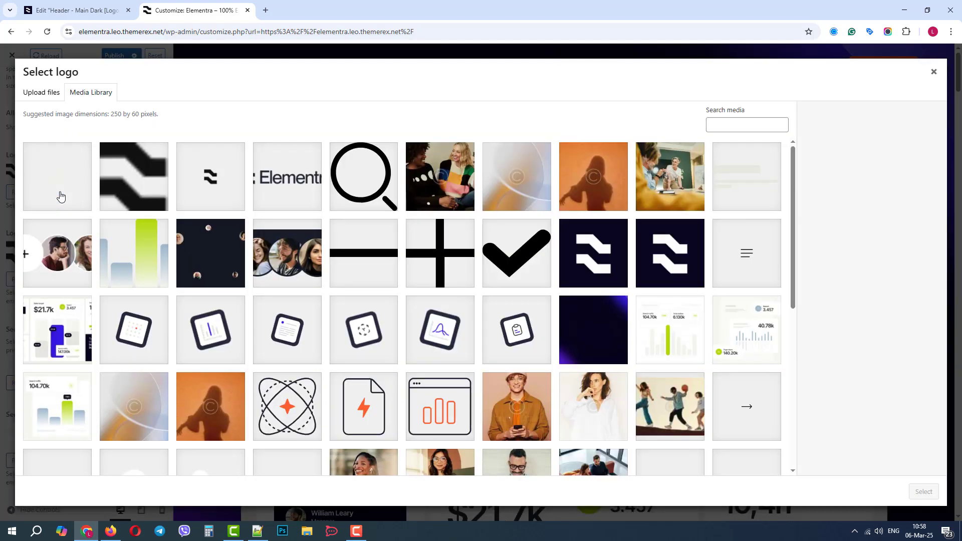
{"action": "left_click", "coordinate": [41, 92]}
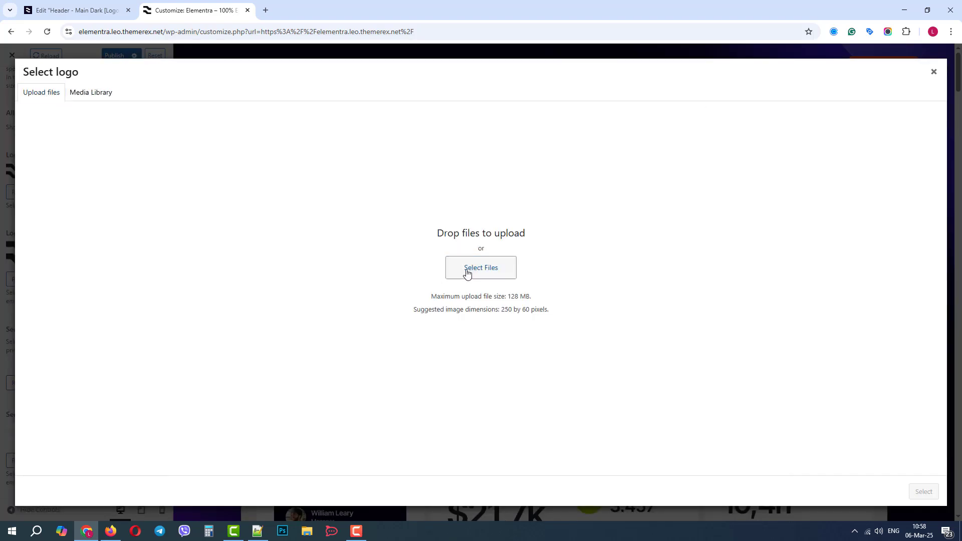
{"action": "left_click", "coordinate": [466, 270]}
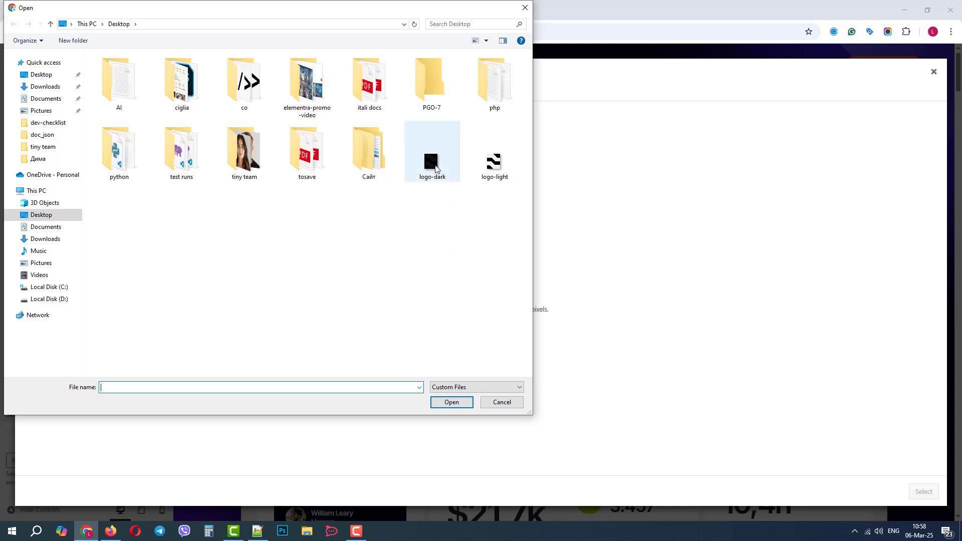
{"action": "double_click", "coordinate": [435, 164]}
{"action": "left_click", "coordinate": [912, 489]}
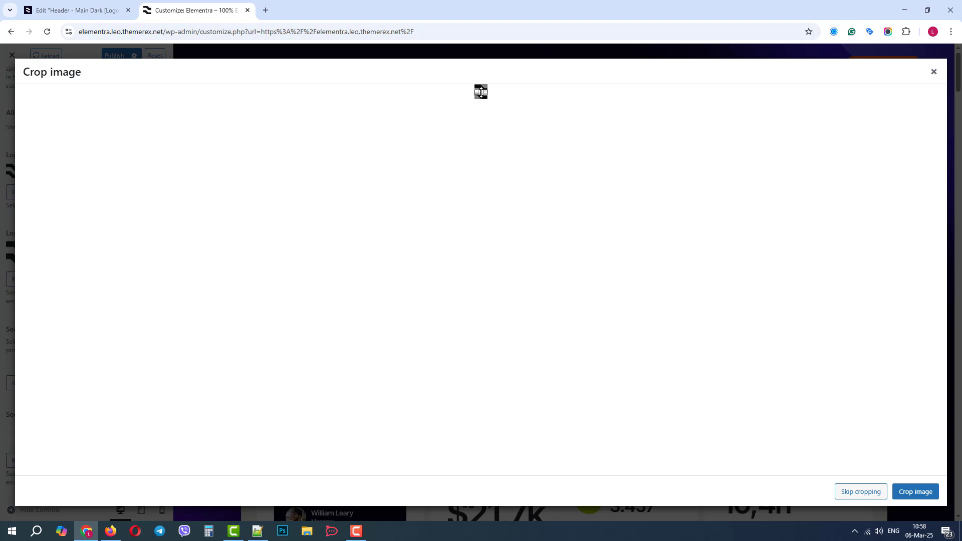
{"action": "left_click_drag", "start_coordinate": [481, 94], "coordinate": [484, 78]}
{"action": "left_click", "coordinate": [907, 494]}
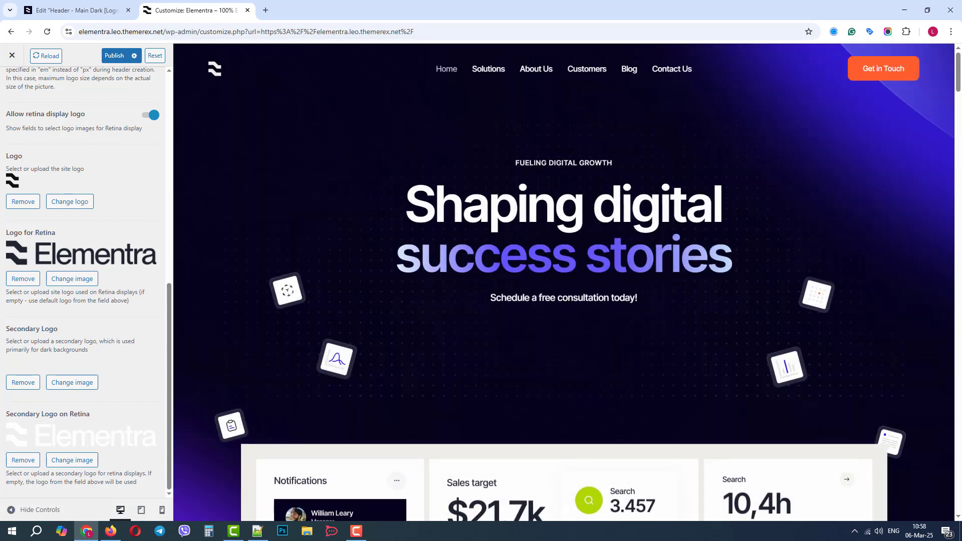
Publish the Customizer changes and check the new logo in the About Us header and footer.
{"action": "left_click", "coordinate": [115, 56]}
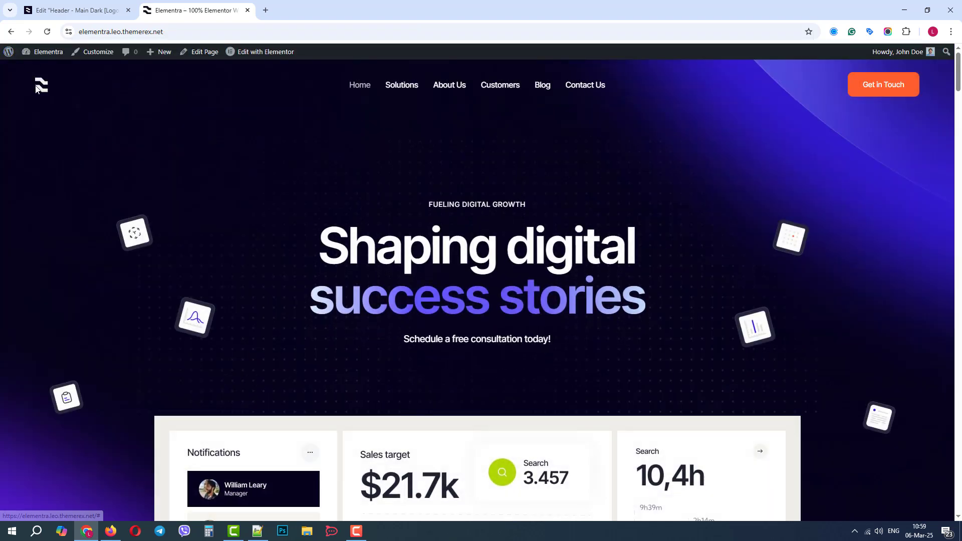
{"action": "left_click", "coordinate": [449, 87]}
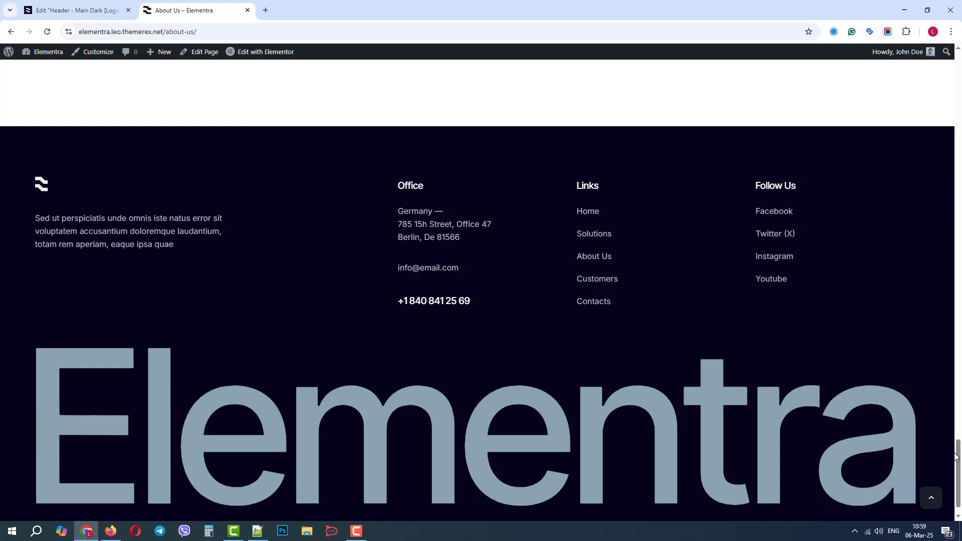
{"action": "left_click_drag", "start_coordinate": [958, 459], "coordinate": [961, 68]}
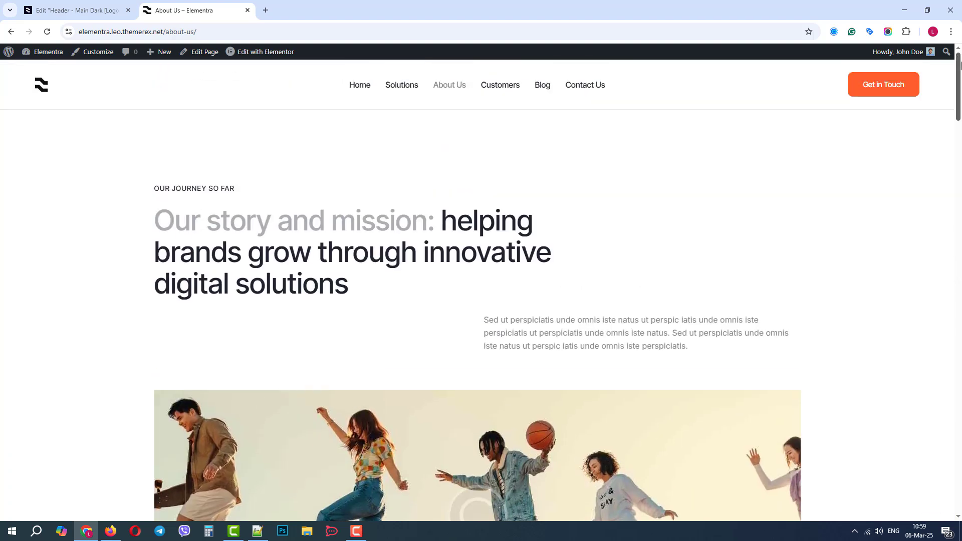
{"action": "mouse_move", "coordinate": [264, 51]}
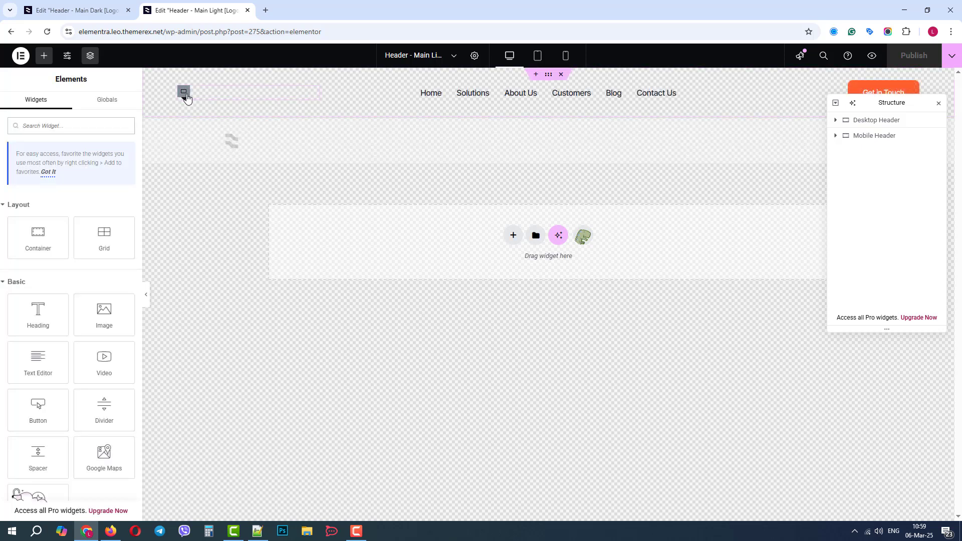
Try Secondary Logo on the header's logo widget, revert to Main Theme Logo, and publish.
{"action": "left_click", "coordinate": [184, 92]}
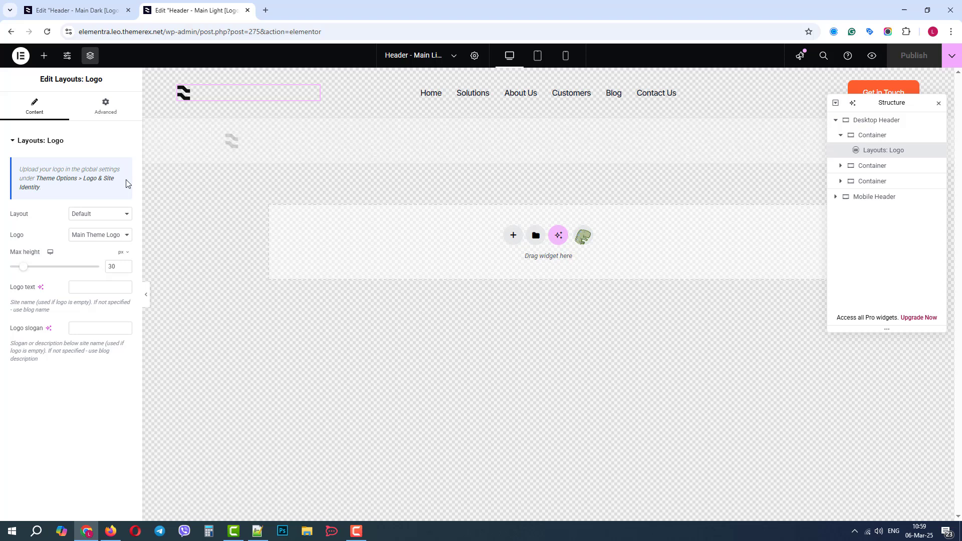
{"action": "left_click", "coordinate": [115, 236]}
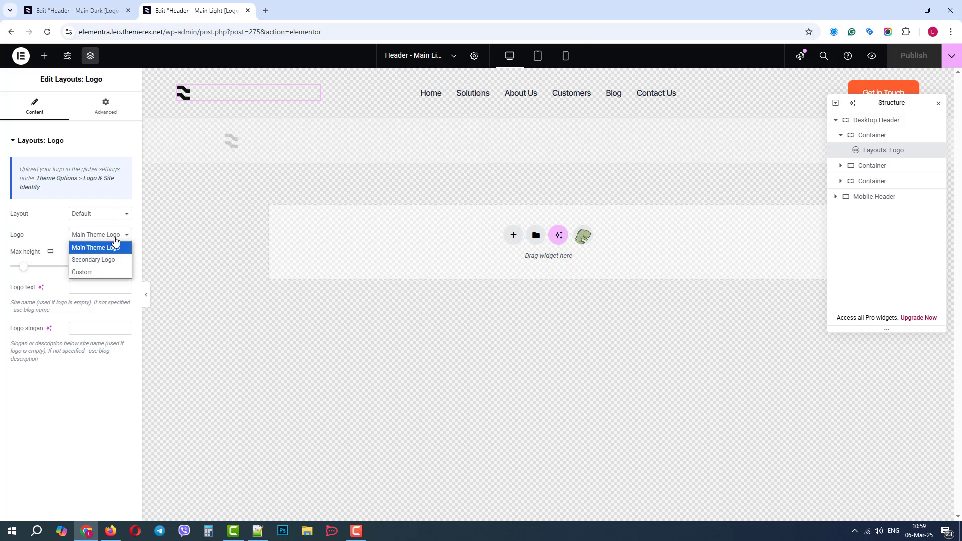
{"action": "left_click", "coordinate": [112, 261]}
{"action": "left_click", "coordinate": [111, 236]}
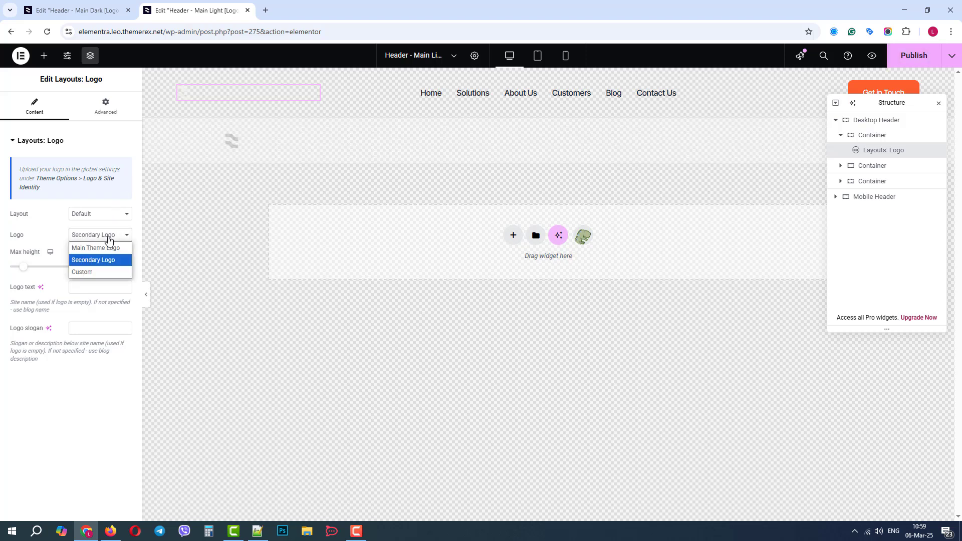
{"action": "left_click", "coordinate": [104, 248]}
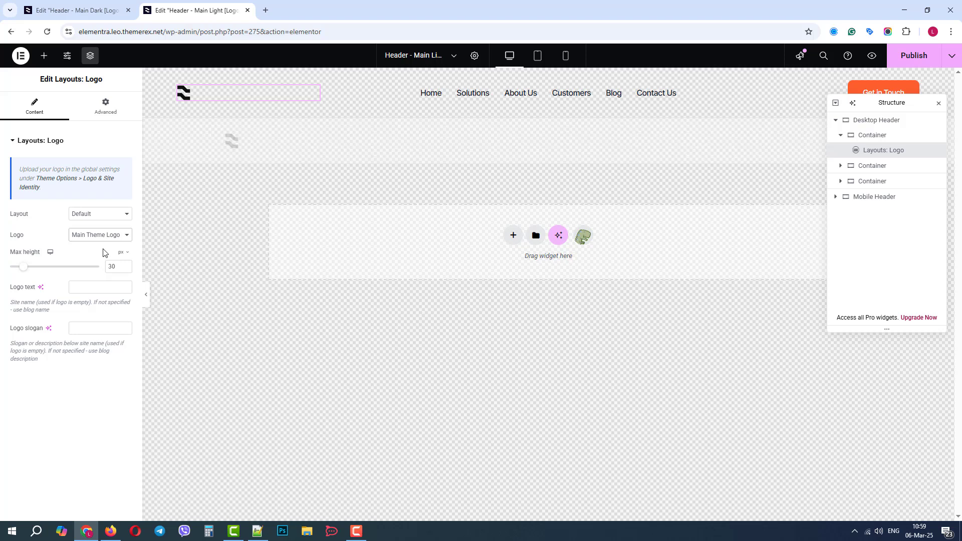
{"action": "left_click", "coordinate": [910, 59]}
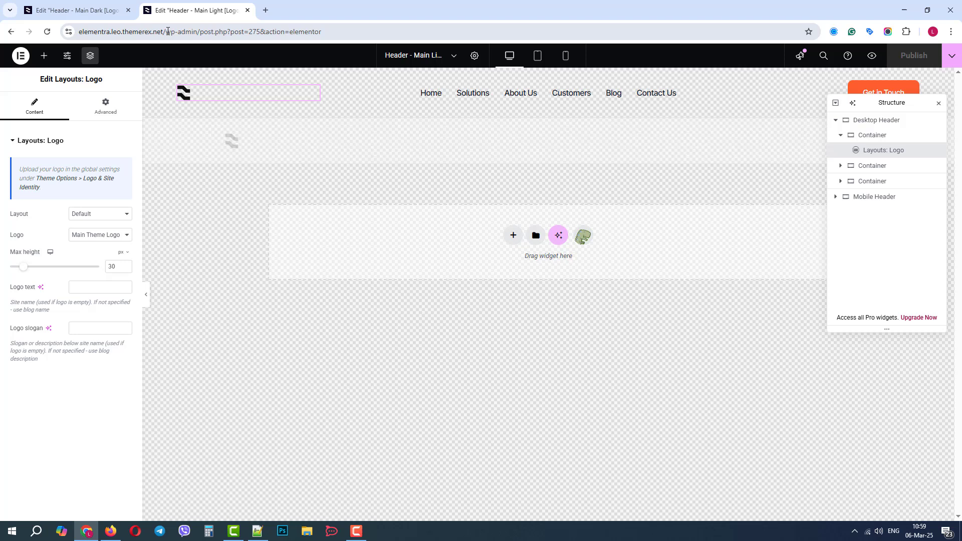
Strip the admin path from the address to load the site homepage.
{"action": "left_click_drag", "start_coordinate": [167, 31], "coordinate": [323, 31]}
{"action": "key", "text": "BackSpace"}
{"action": "key", "text": "Return"}
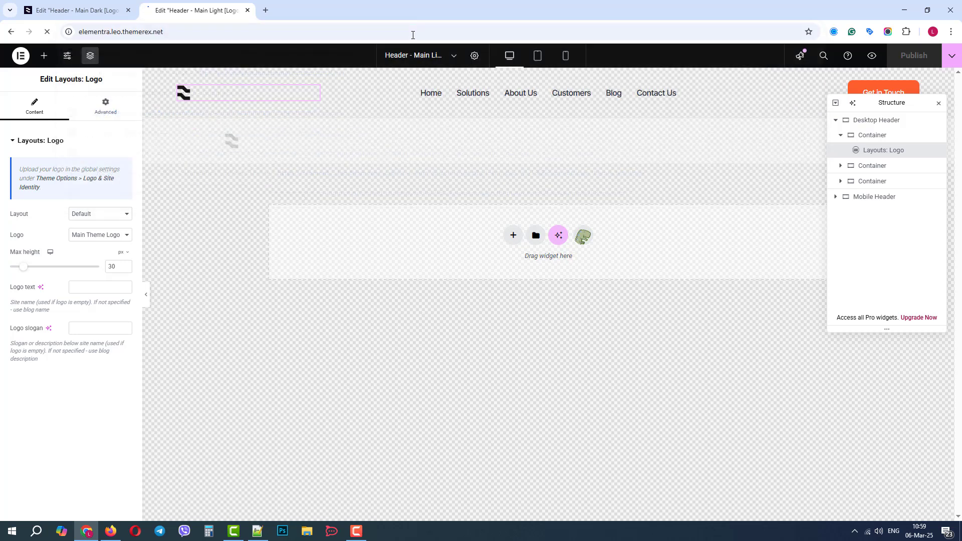